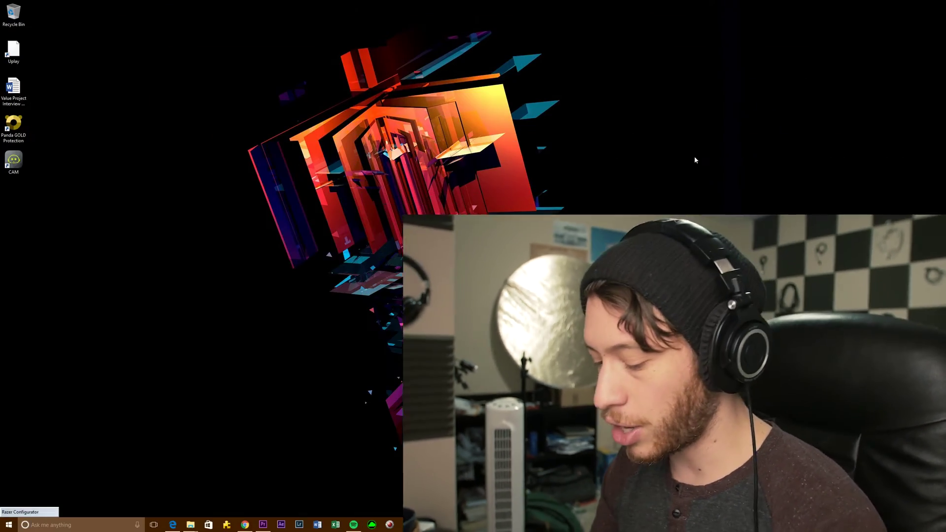
Launch Photoshop and create a new 1920 × 1080 px document at 350 pixels per inch.
key("super")
key("Escape")
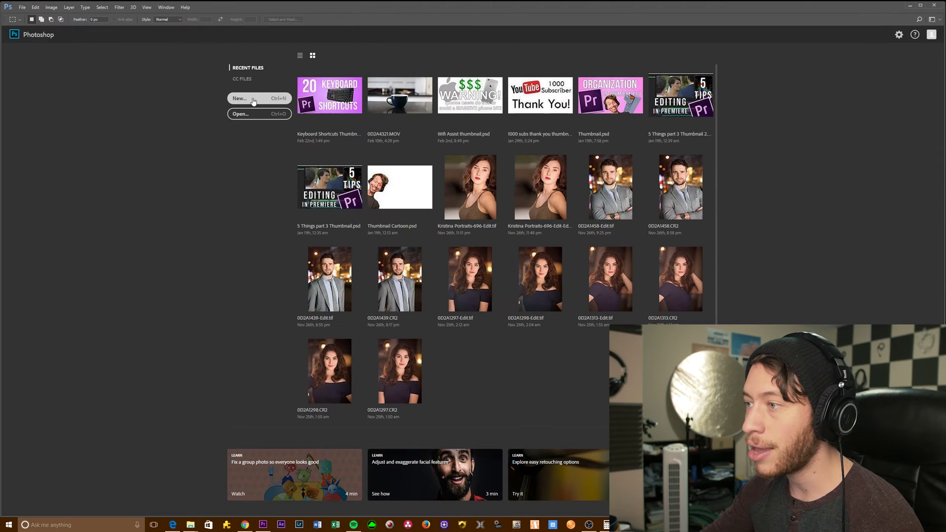
left_click(253, 101)
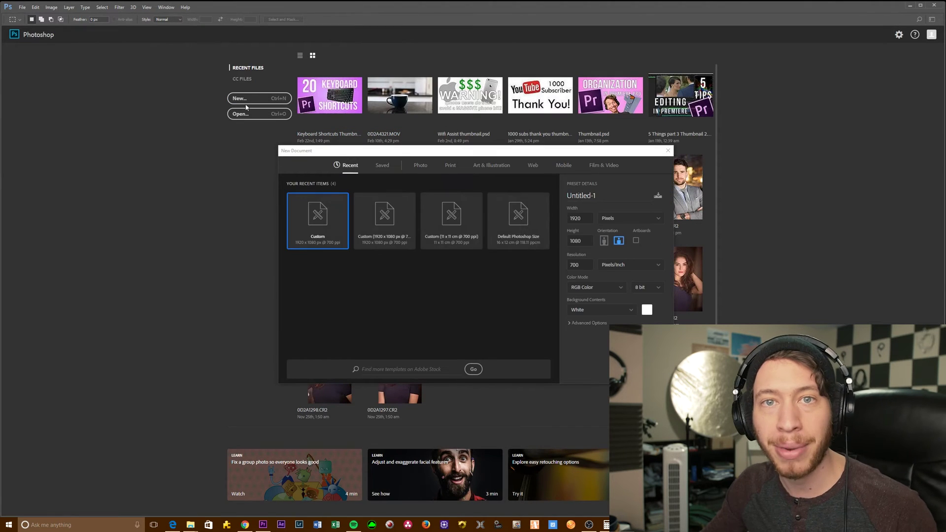
double_click(583, 265)
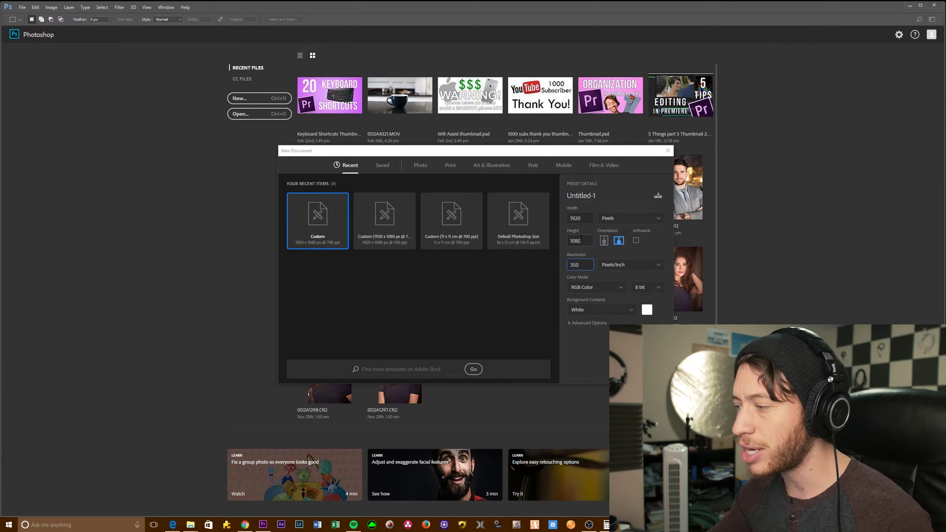
left_click(580, 365)
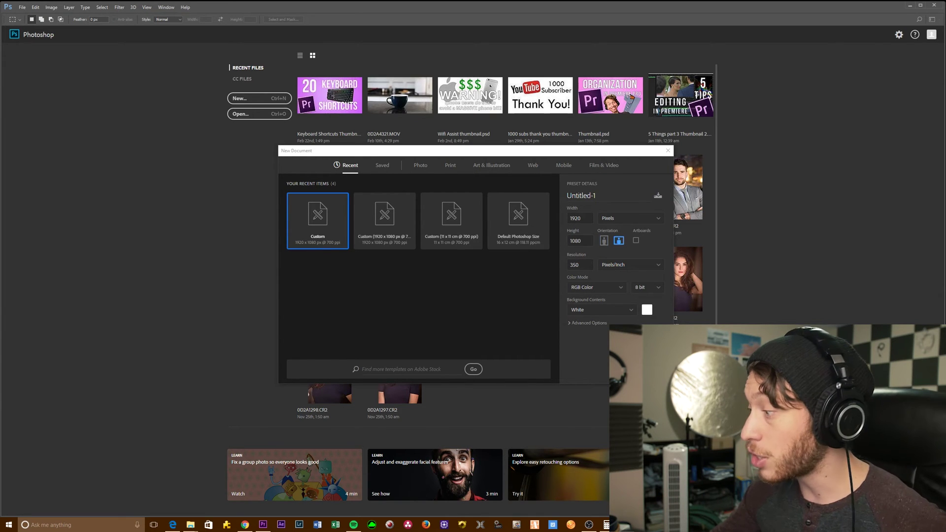
left_click(575, 218)
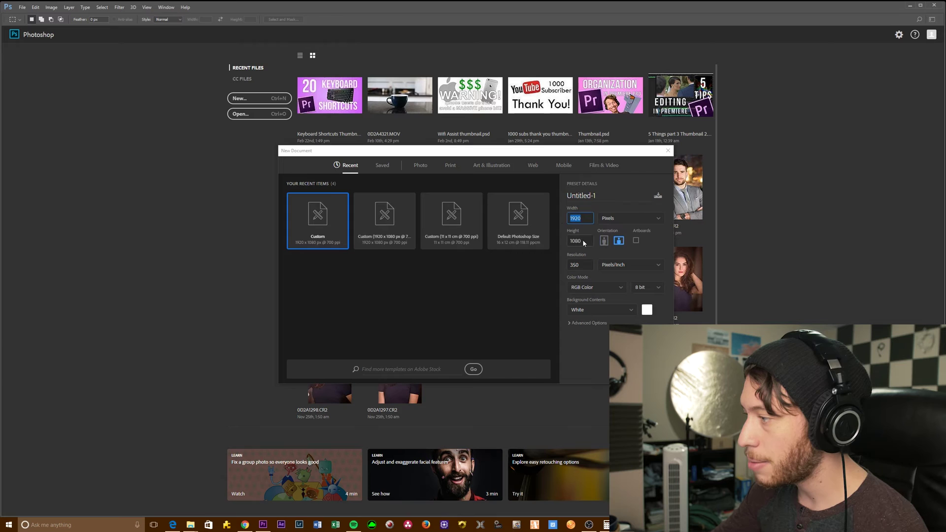
left_click(619, 222)
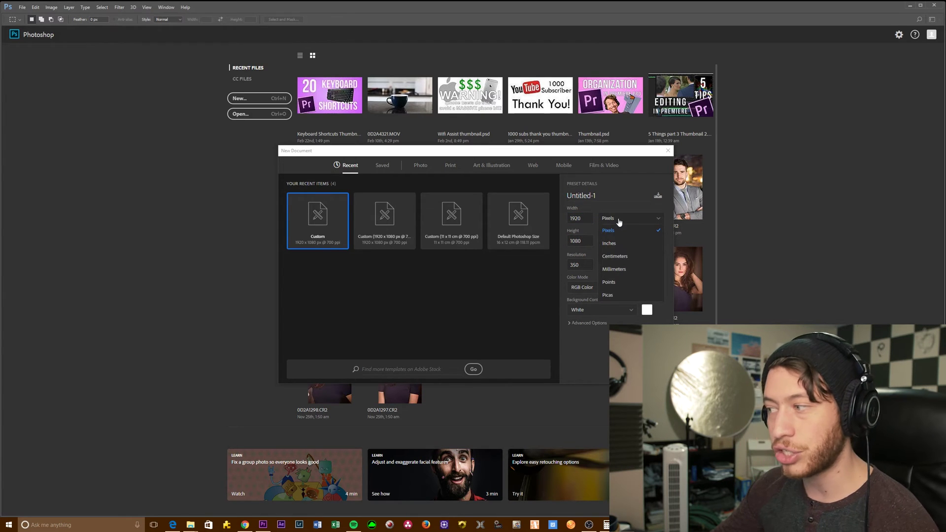
left_click(613, 230)
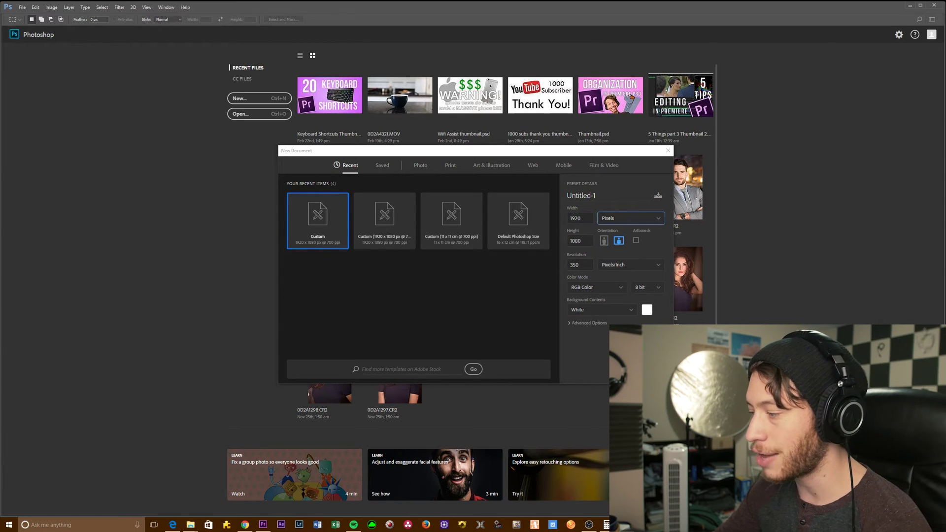
key("Return")
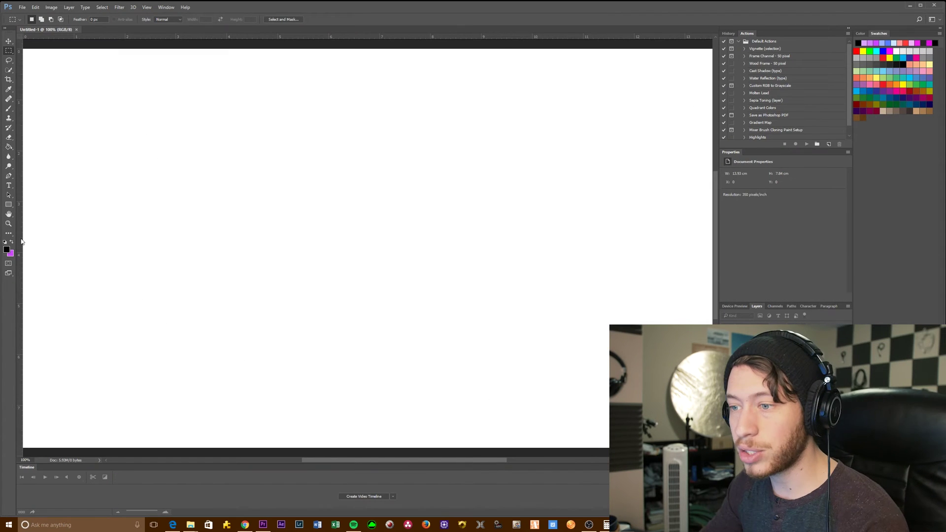
Zoom out to see the whole canvas and set the foreground colour to pure black.
scroll(305, 175, "down", 1)
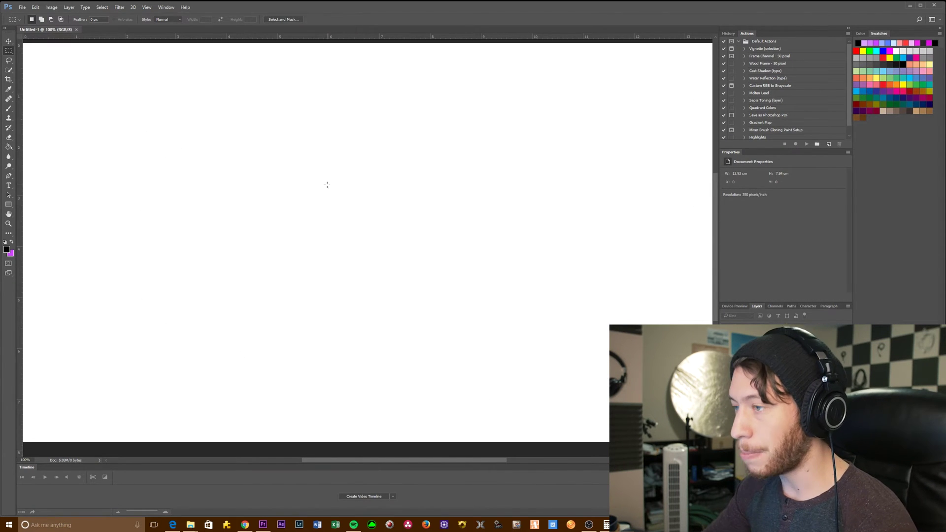
key("z")
left_click(327, 184, "alt")
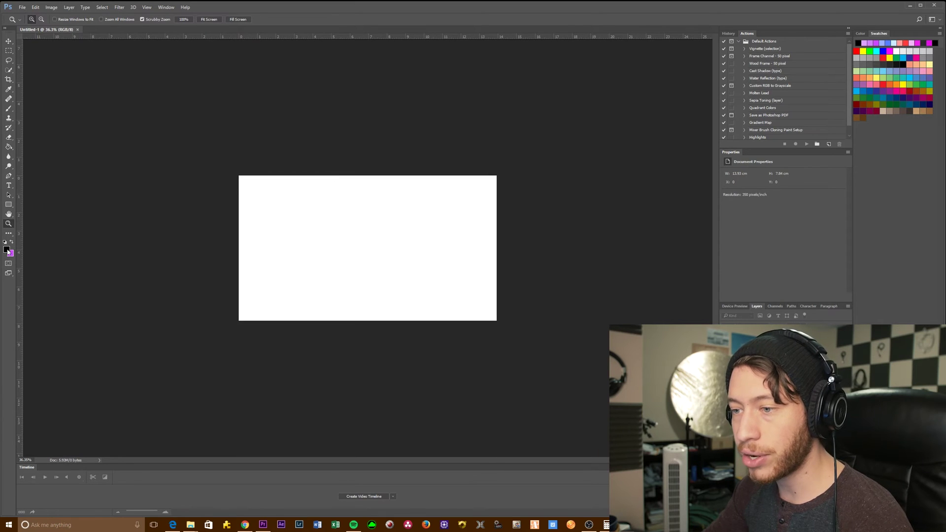
left_click(7, 251)
left_click_drag(582, 125, 519, 206)
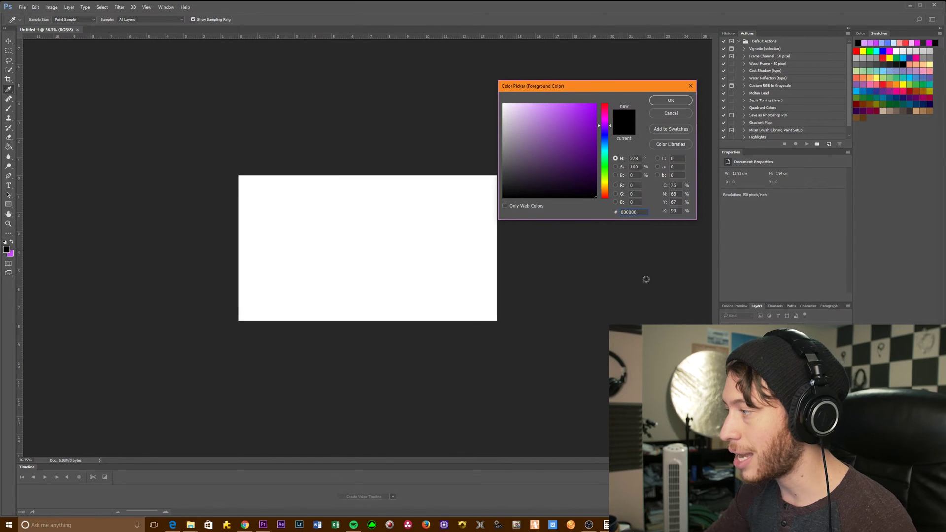
left_click(671, 101)
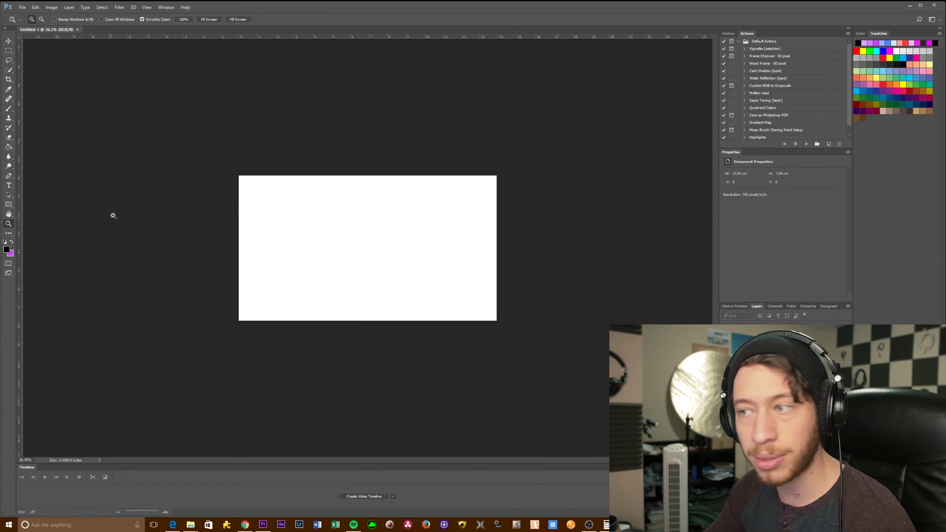
Fill the white canvas with black using the Paint Bucket Tool.
left_click_drag(113, 216, 241, 211)
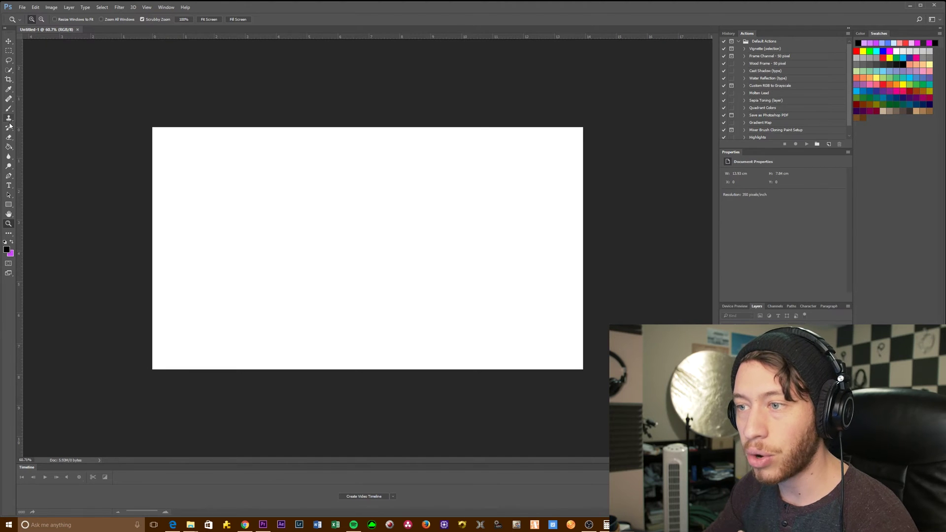
left_click(9, 147)
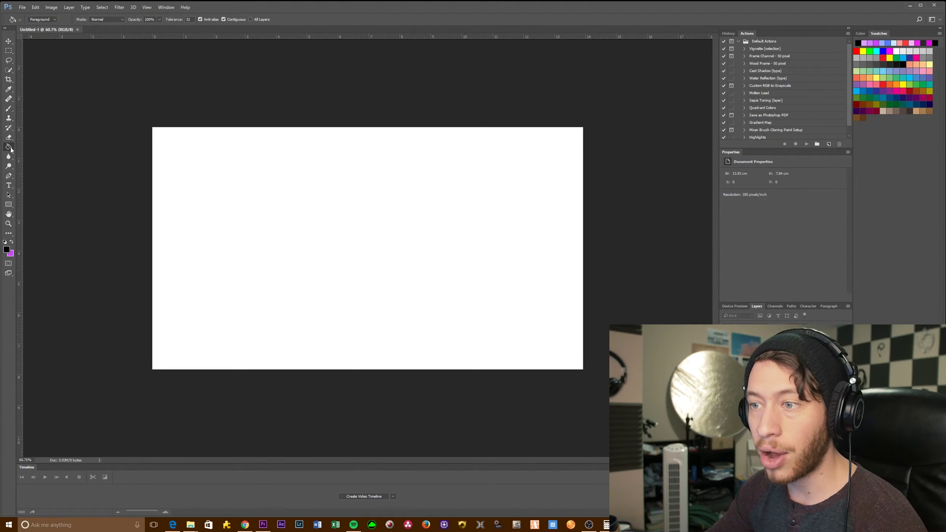
right_click(9, 147)
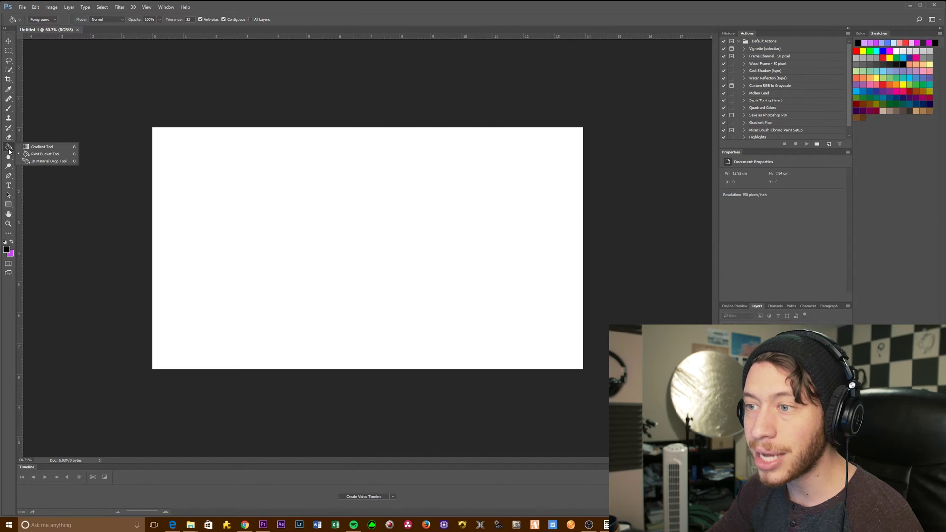
left_click(42, 148)
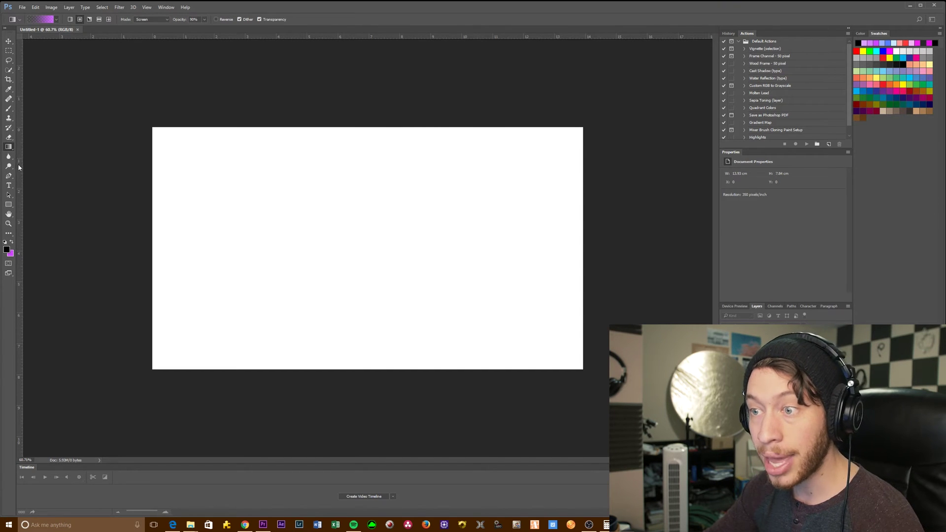
right_click(9, 148)
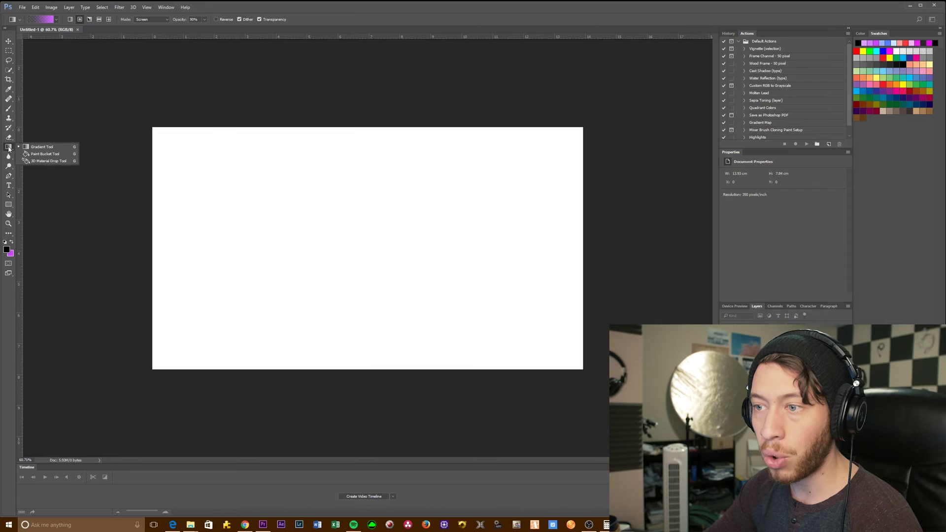
left_click(45, 154)
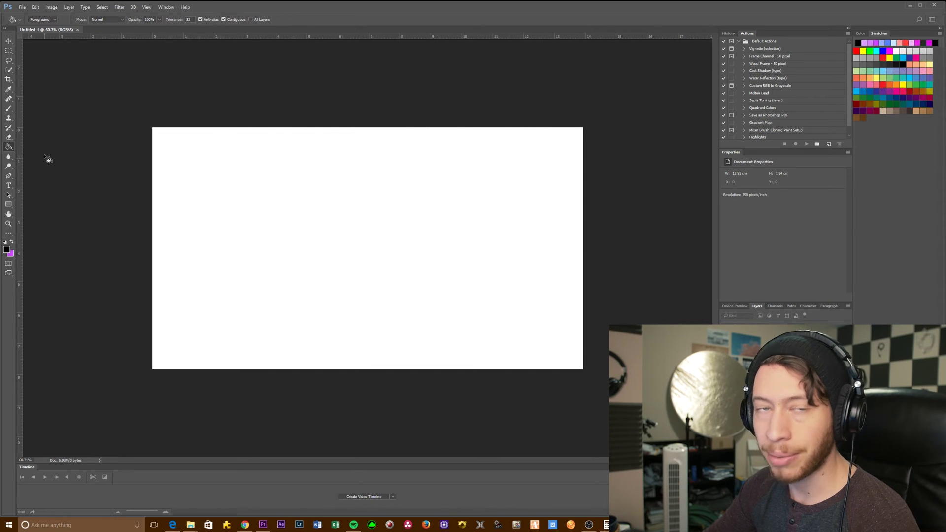
left_click(358, 242)
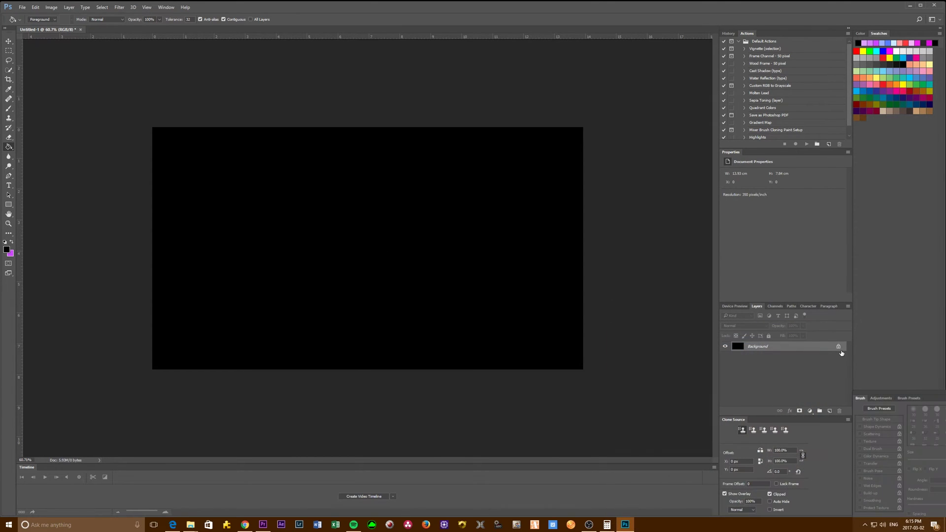
Unlock the Background into Layer 0 and set up a 1920 × 1080 px crop.
left_click(839, 348)
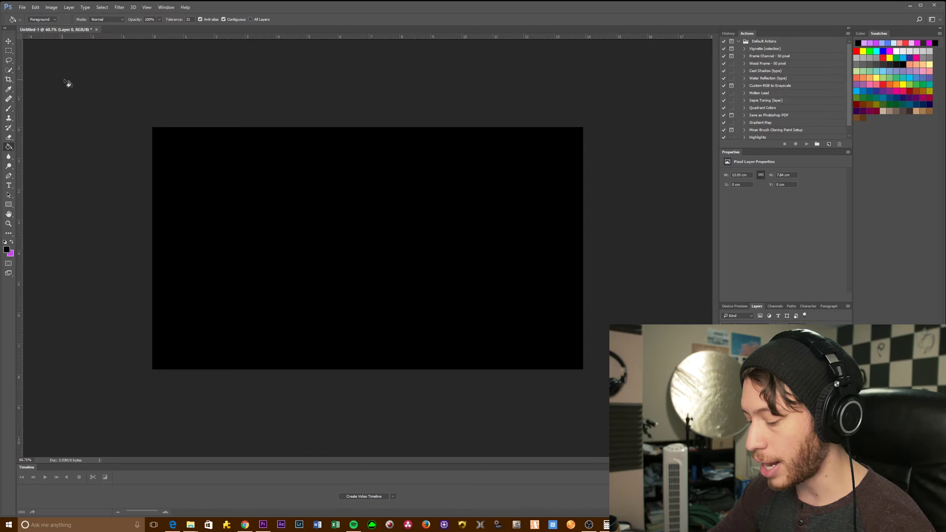
key("c")
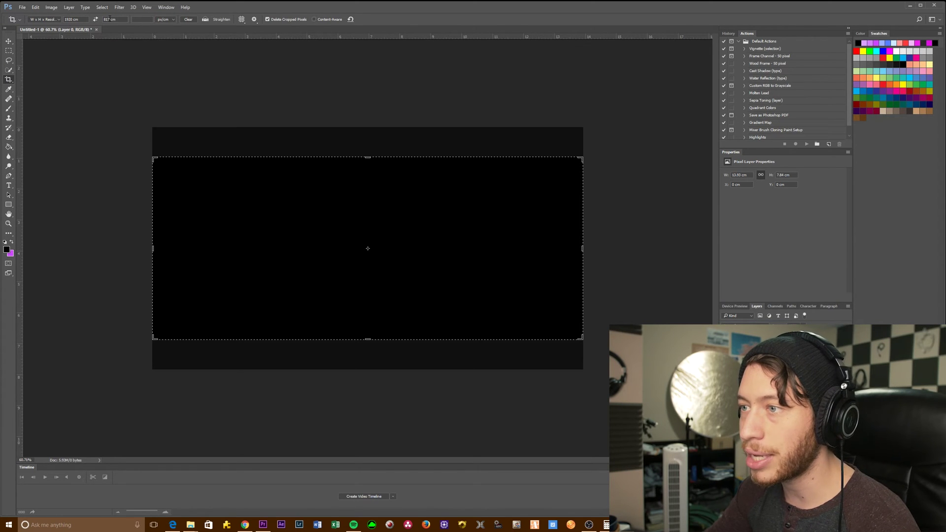
type("180")
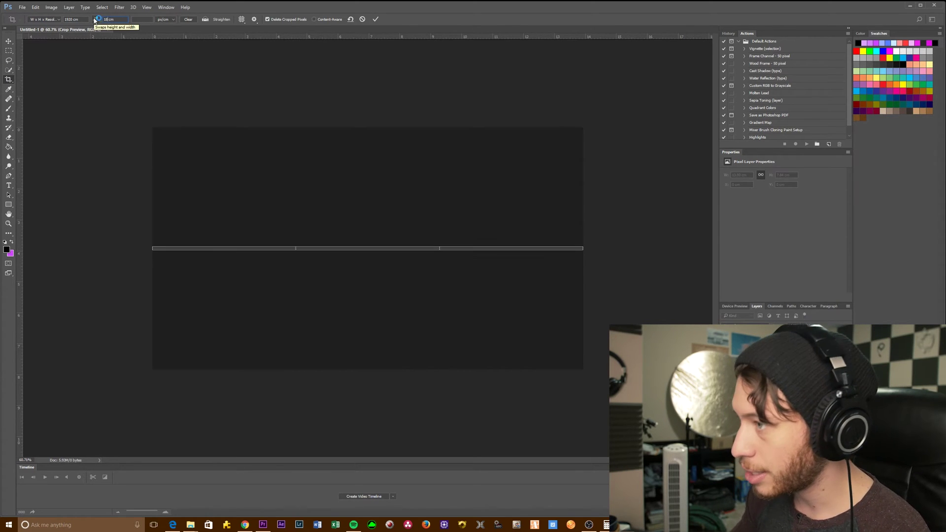
key("BackSpace")
key("BackSpace")
type("080")
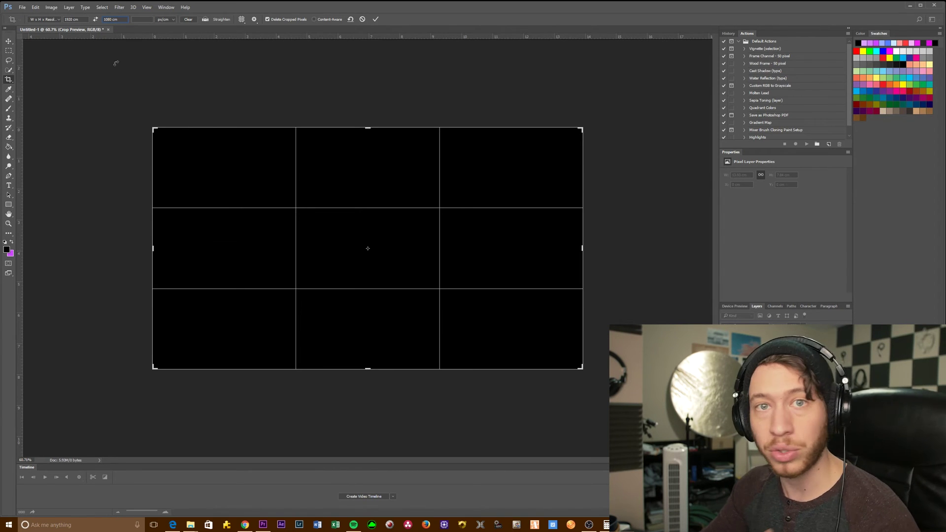
left_click(147, 8)
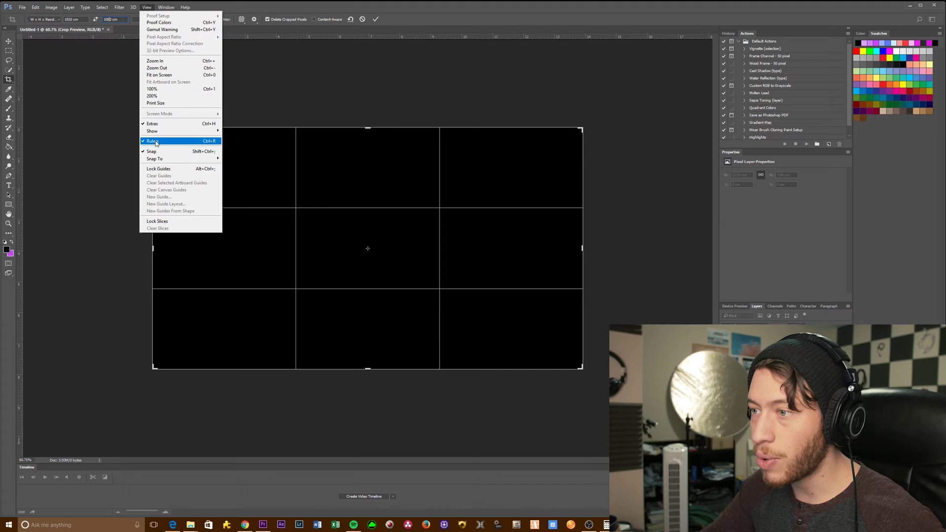
left_click(147, 10)
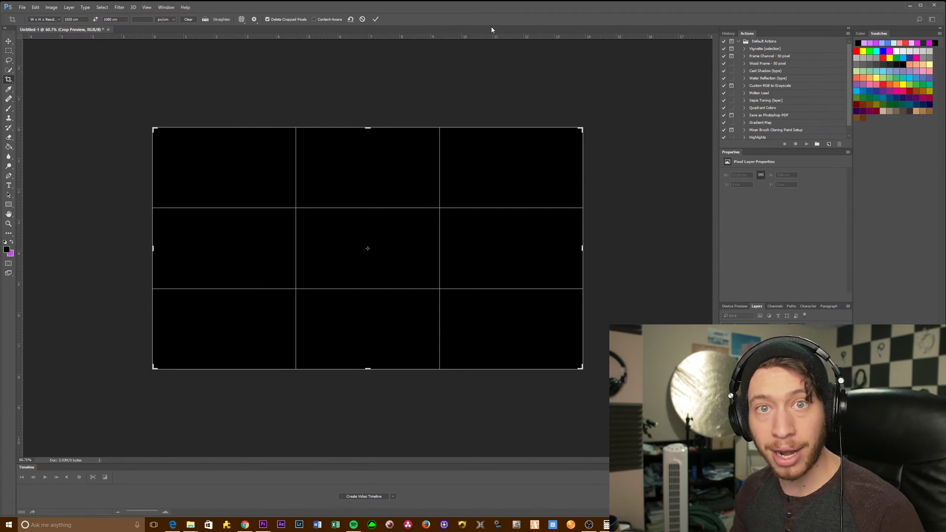
In Calculator, divide 1920 by 2.35 to get the letterbox height, 817.02.
key("super")
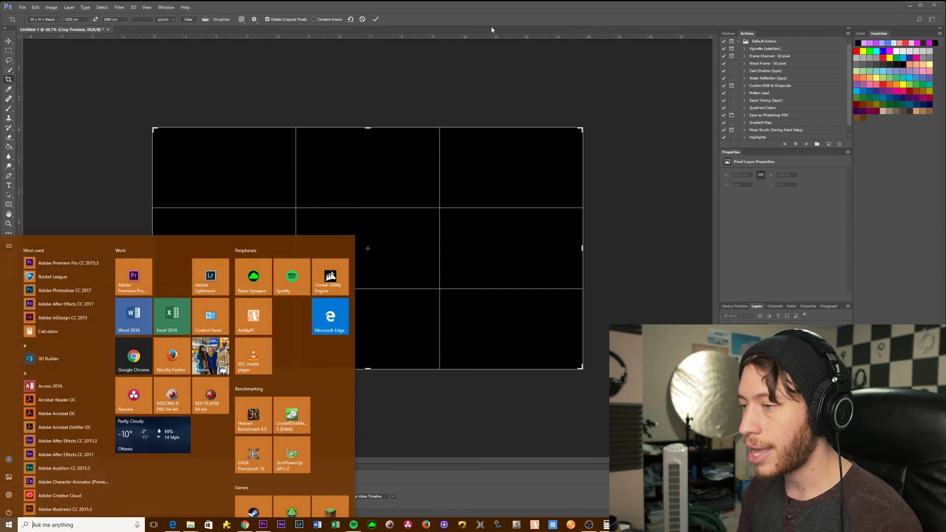
type("calc")
key("Return")
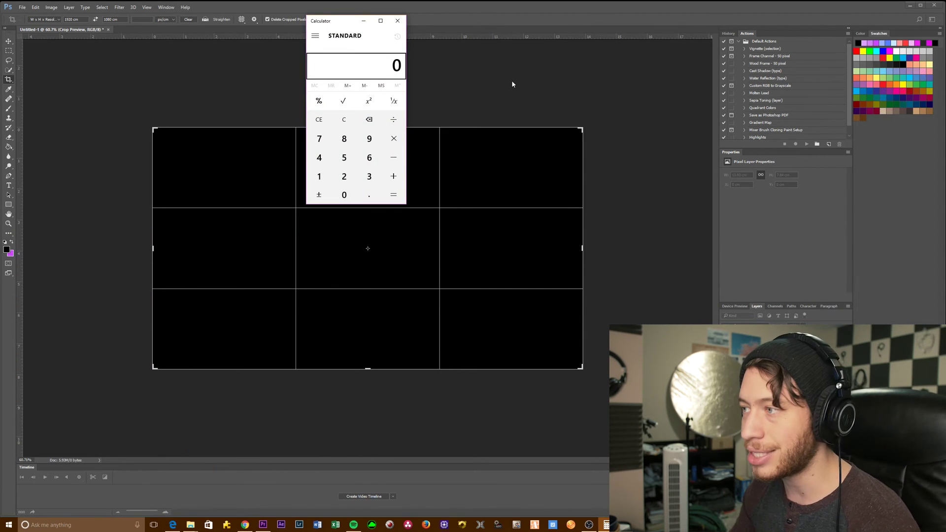
type("1920")
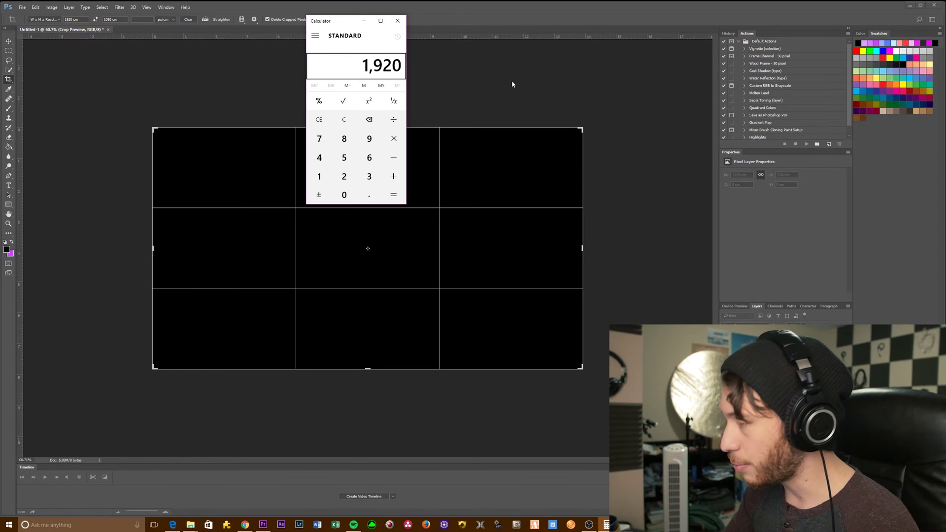
key("slash")
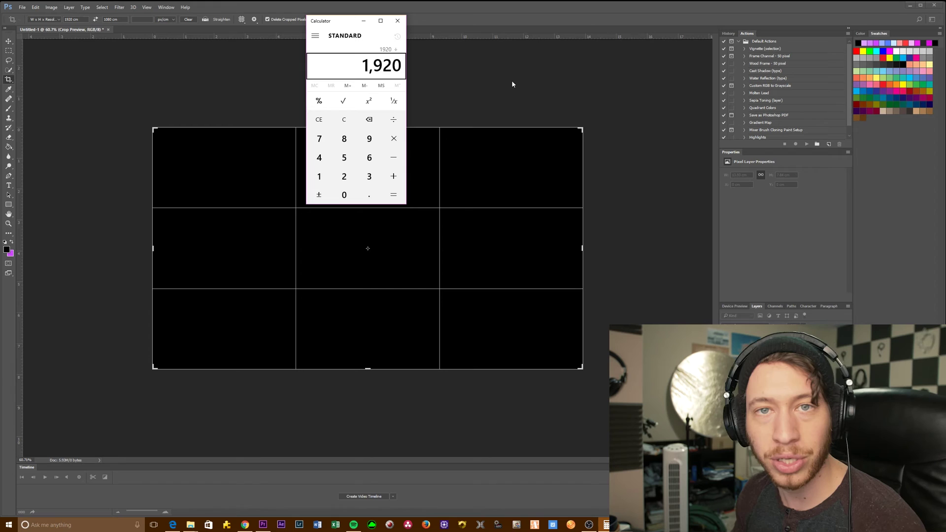
type("2.3")
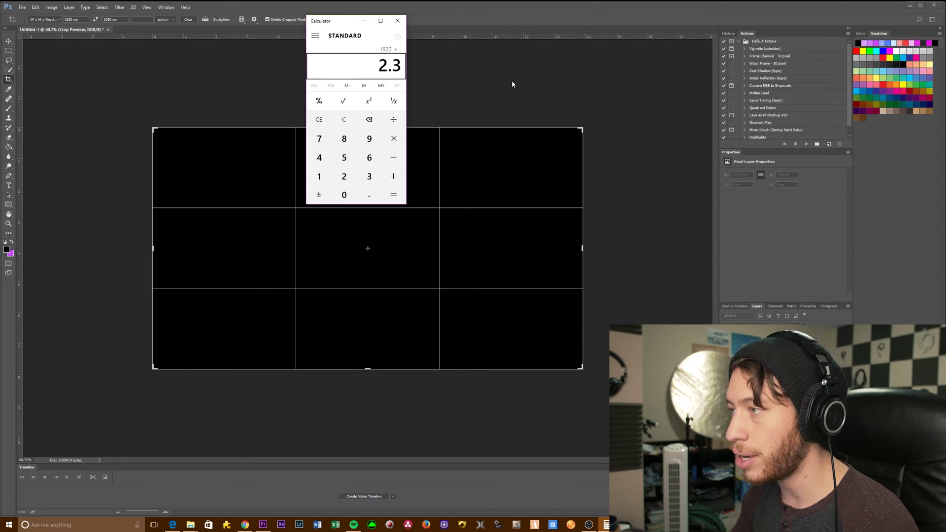
type("5")
key("Return")
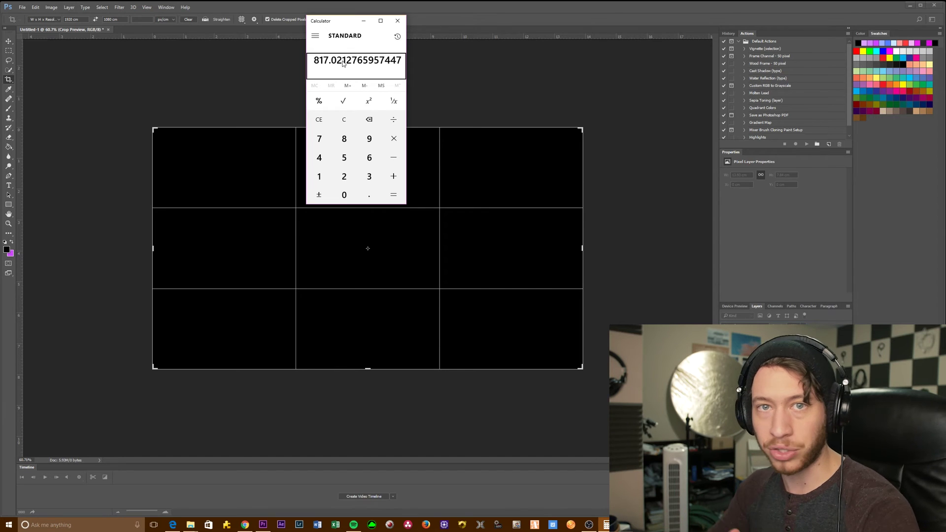
Close Calculator, set the crop height to 817 px, and add guides at its top and bottom edges.
left_click(398, 20)
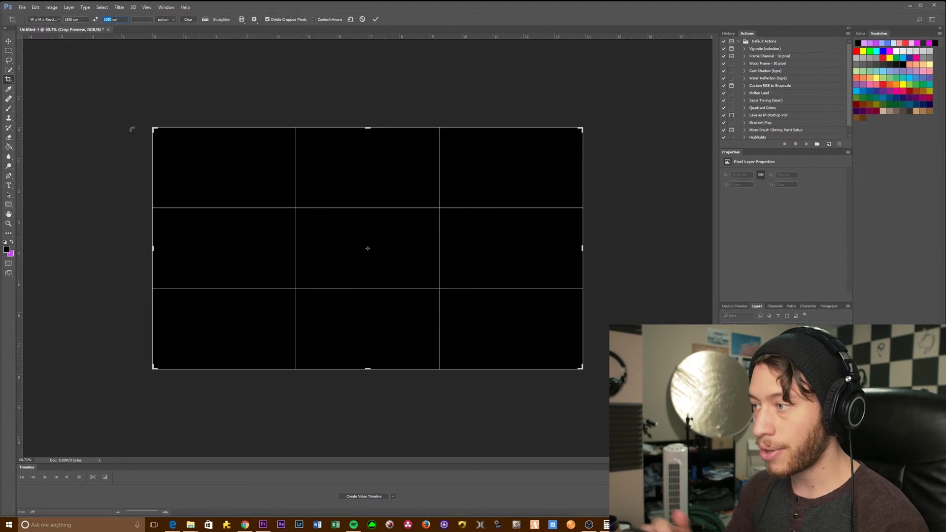
type("817")
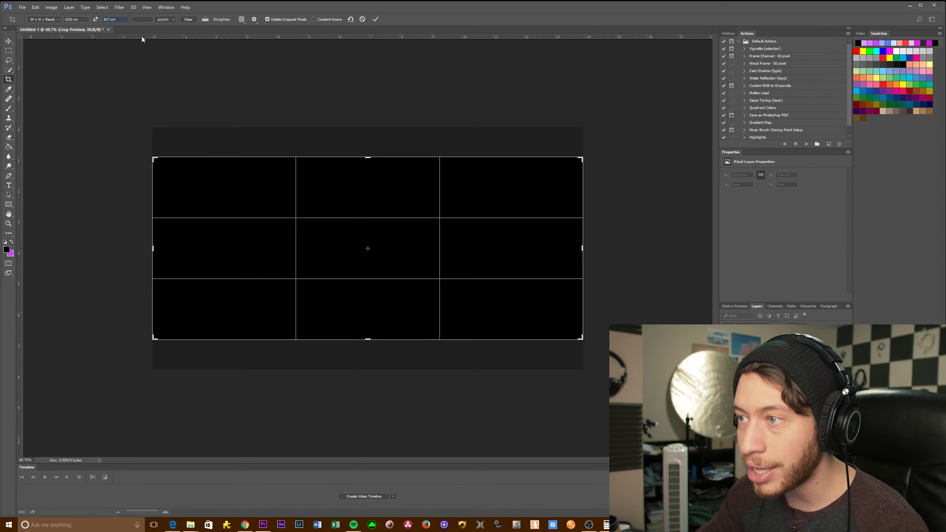
left_click_drag(141, 37, 135, 154)
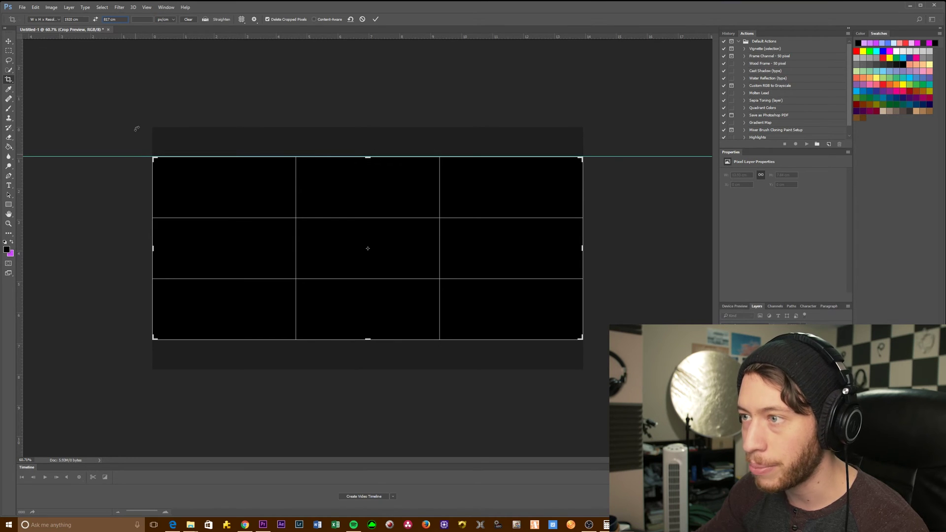
left_click_drag(128, 37, 118, 340)
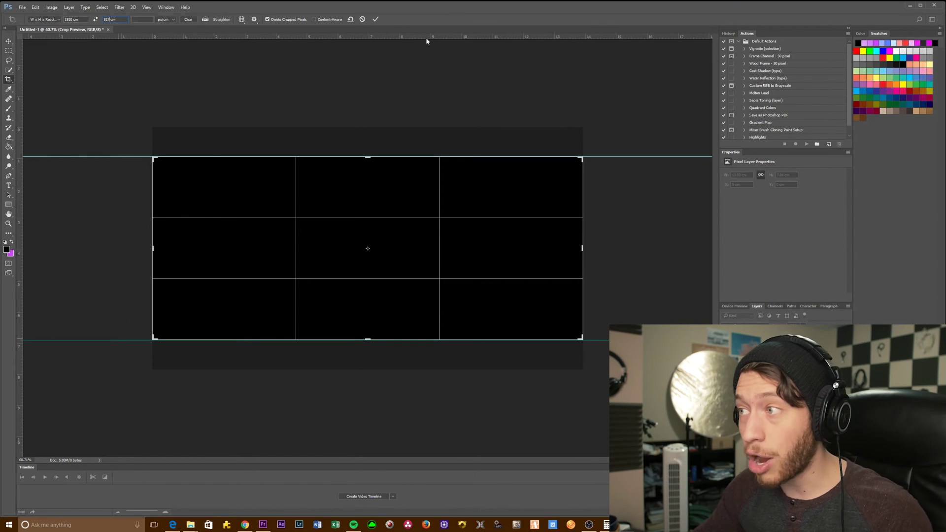
Cancel the crop preview, keeping the guides, and switch to the Rectangular Marquee tool.
left_click(362, 20)
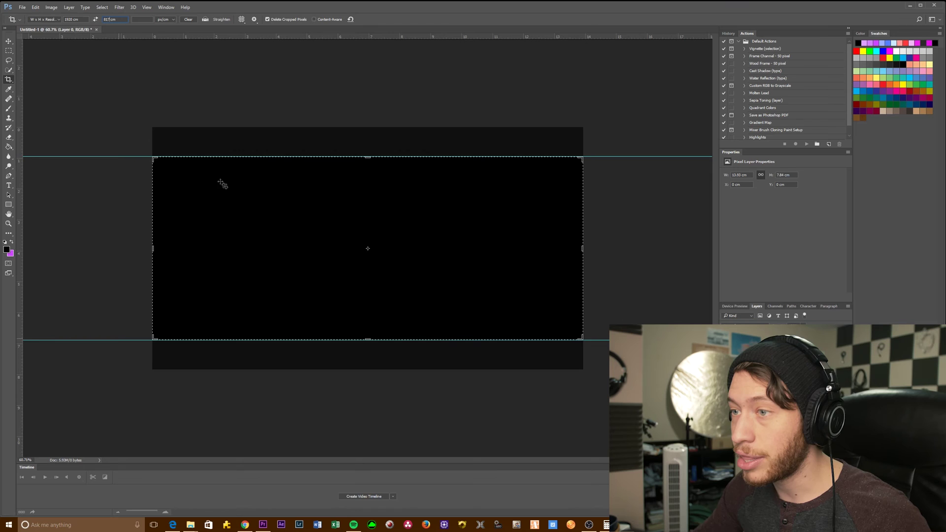
left_click(10, 43)
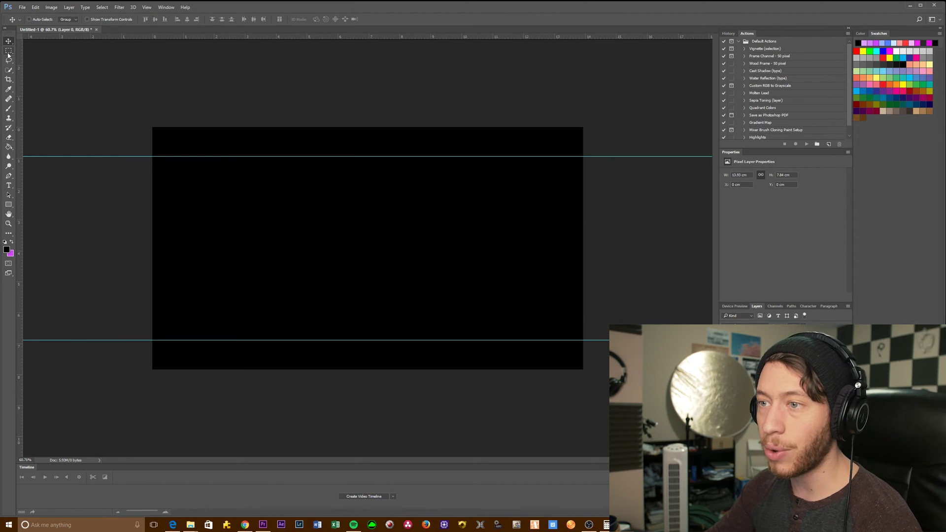
left_click(8, 52)
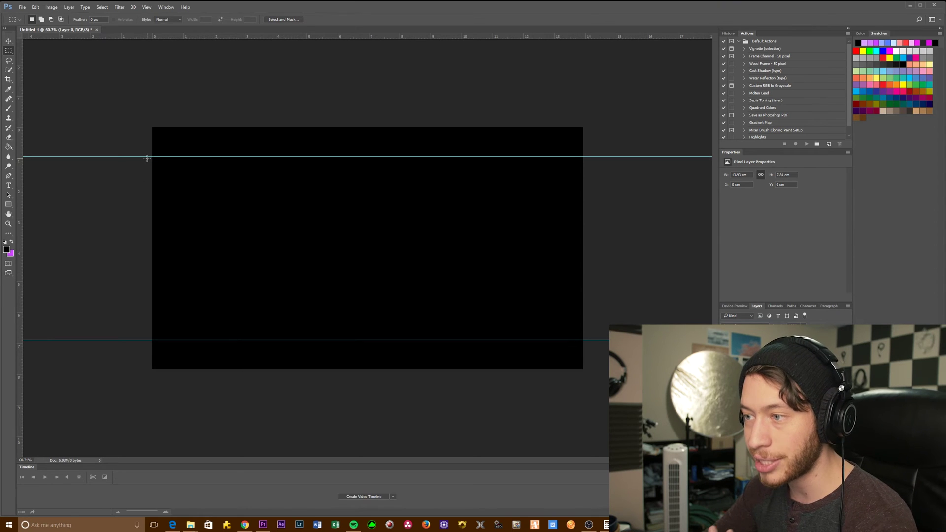
Select the band between the guides, delete it to transparency, then deselect.
left_click_drag(152, 156, 585, 339)
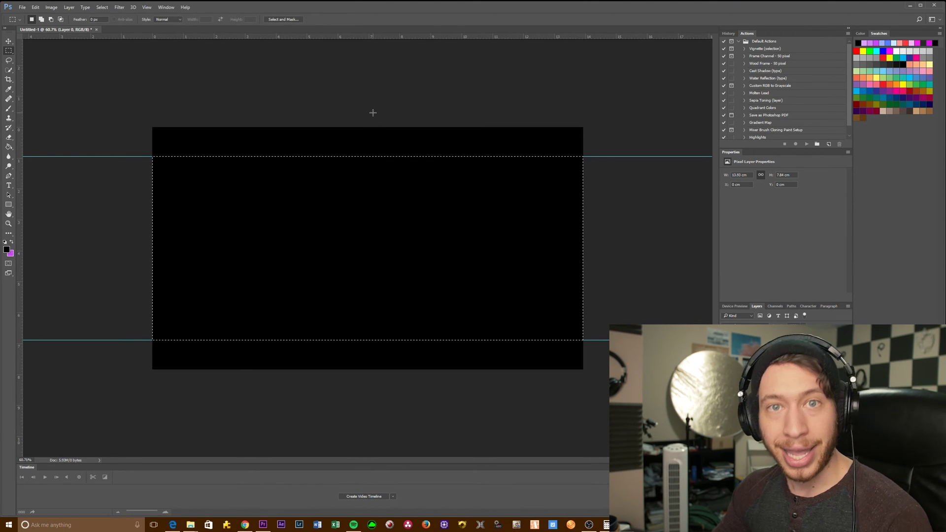
key("Delete")
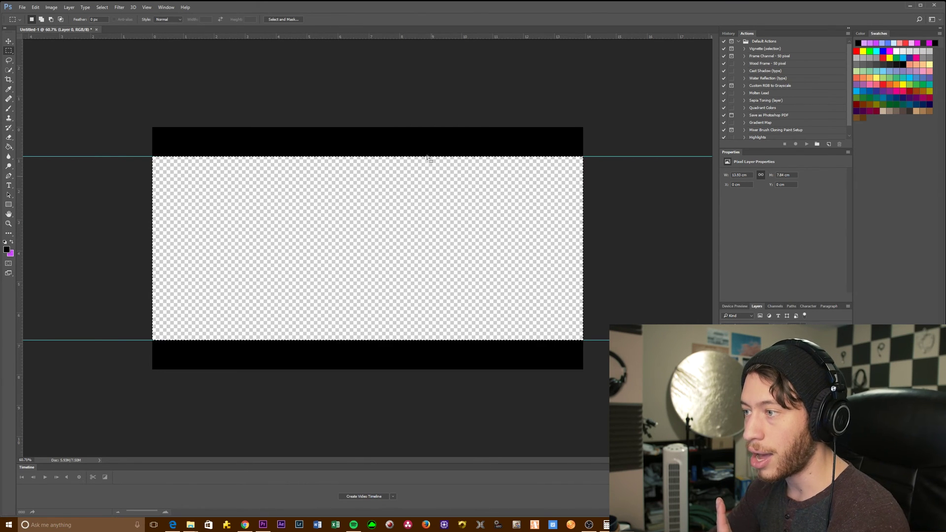
right_click(234, 223)
left_click(253, 228)
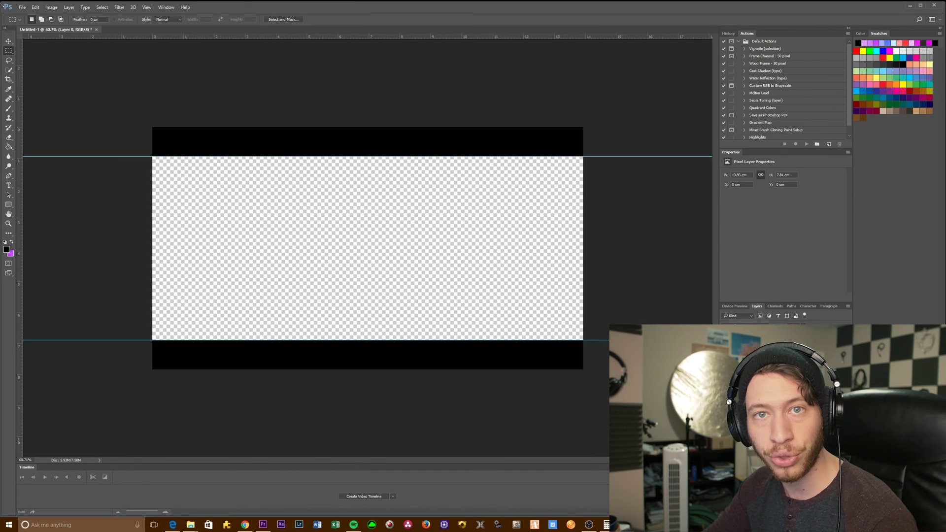
Save the image as PNG 'That aspect ratio for the youtubes', then switch to Premiere Pro.
left_click(21, 8)
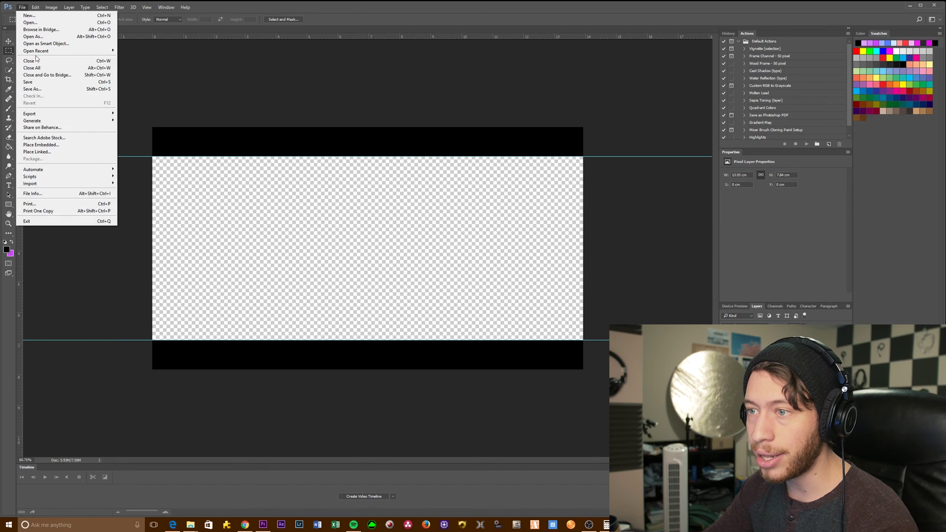
left_click(32, 88)
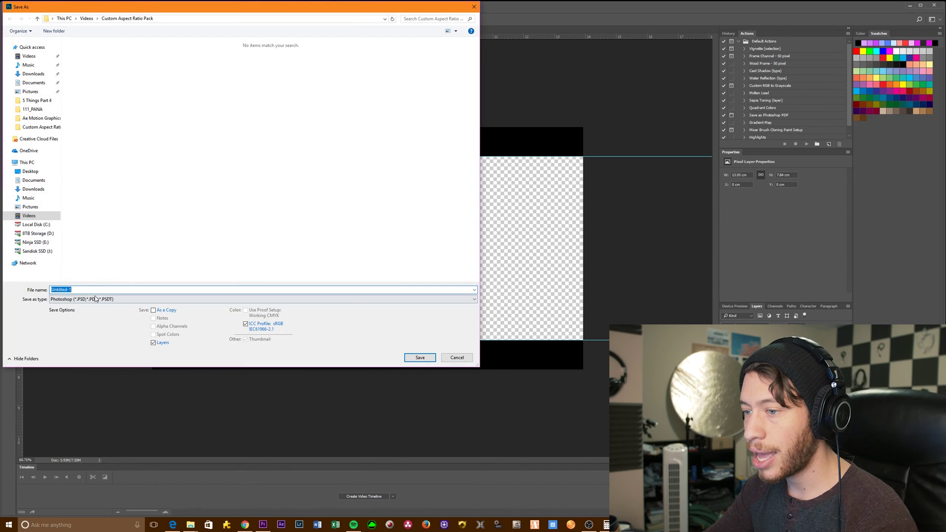
left_click(97, 300)
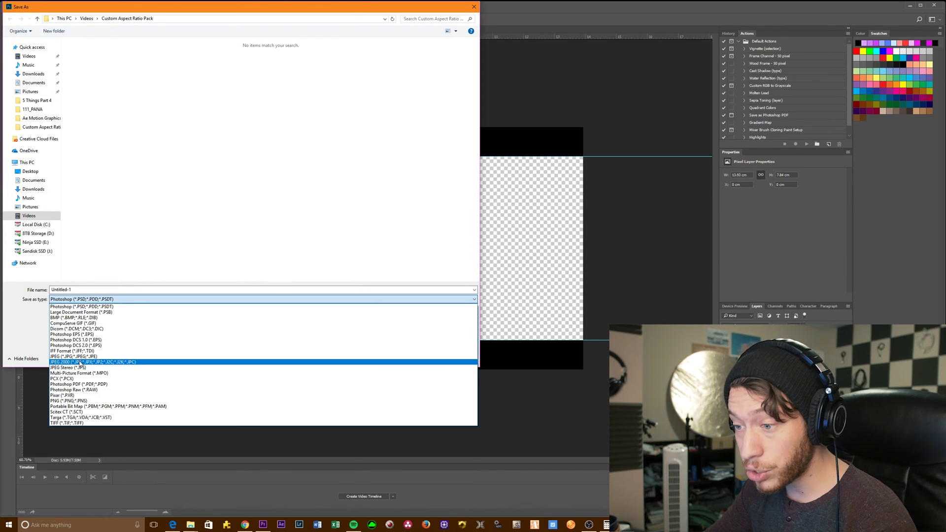
left_click(69, 401)
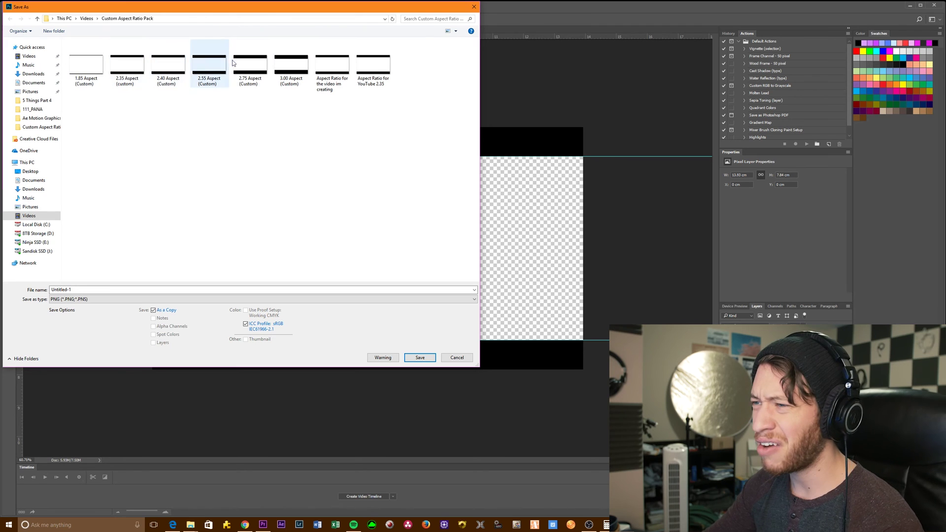
left_click(106, 289)
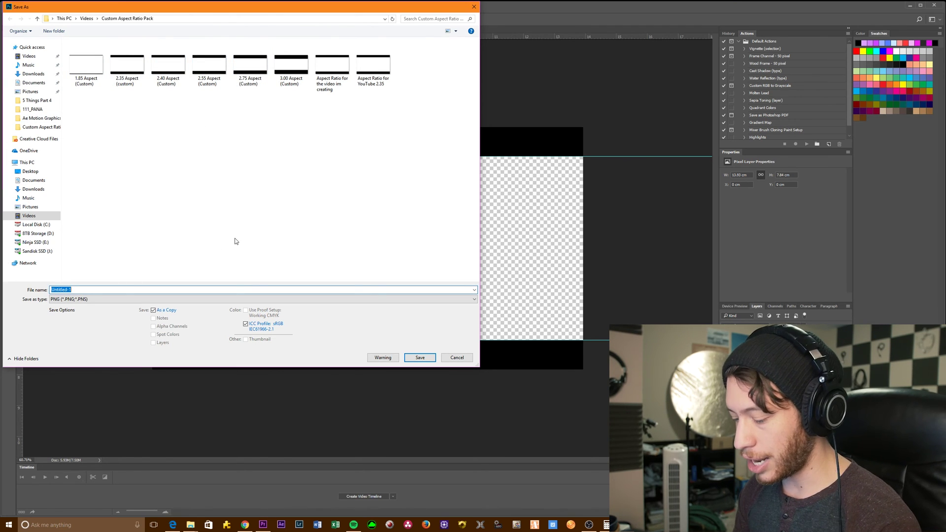
key("BackSpace")
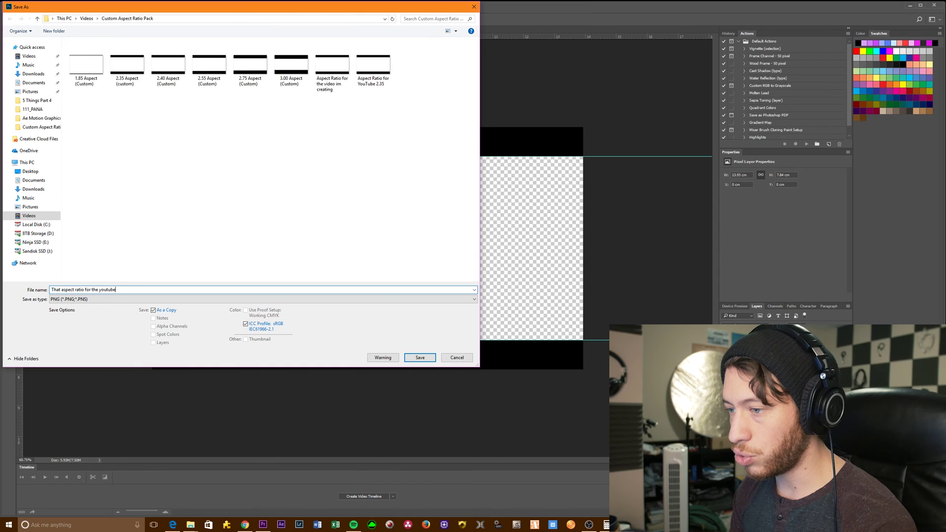
left_click(410, 359)
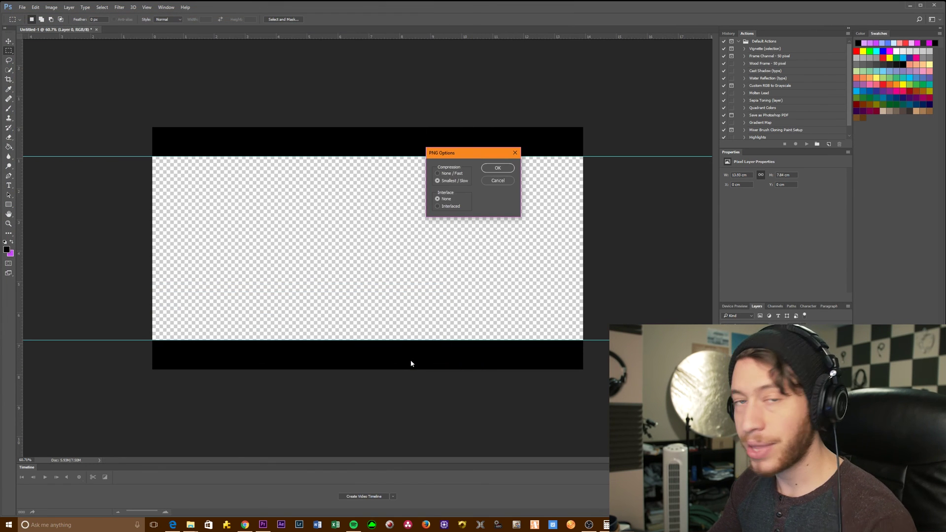
left_click(489, 169)
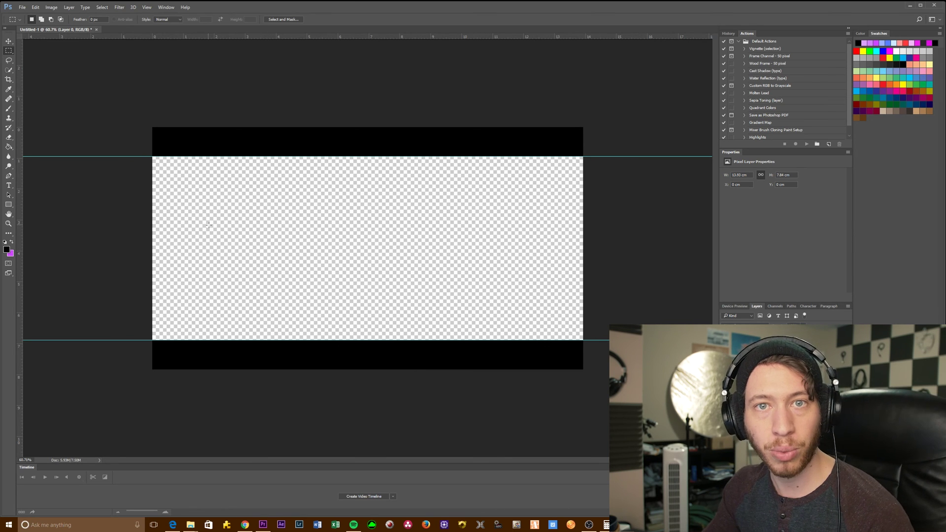
left_click(263, 525)
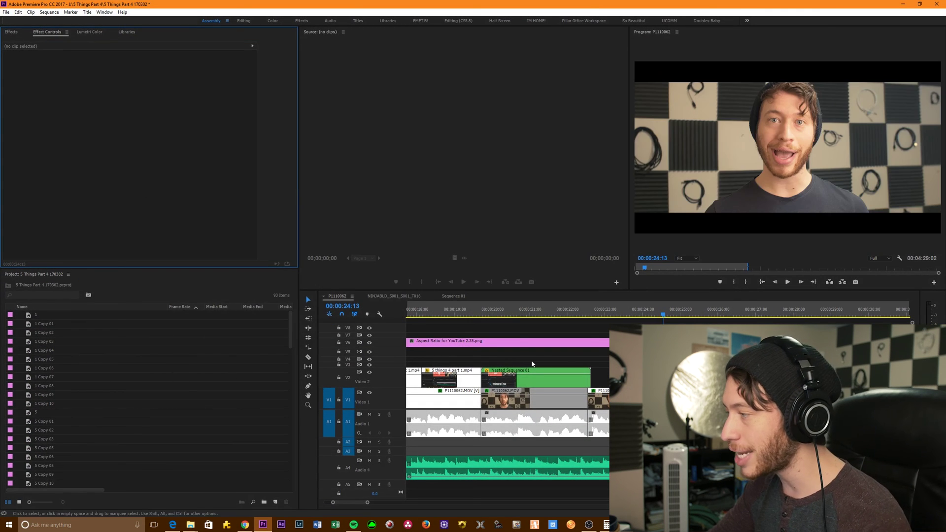
Delete the old overlay from V6 and import the new PNG from Videos > Custom Aspect Ratio Pack.
left_click(594, 341)
key("Delete")
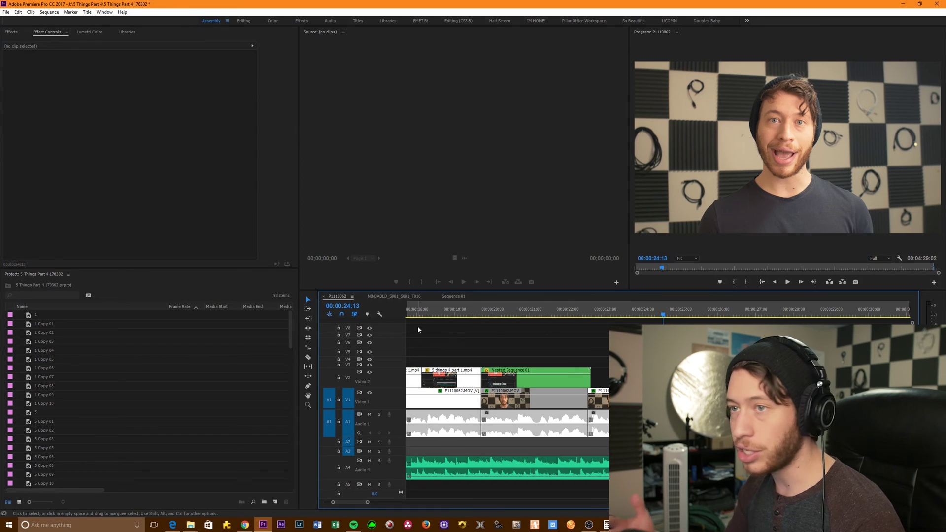
key("alt+Tab")
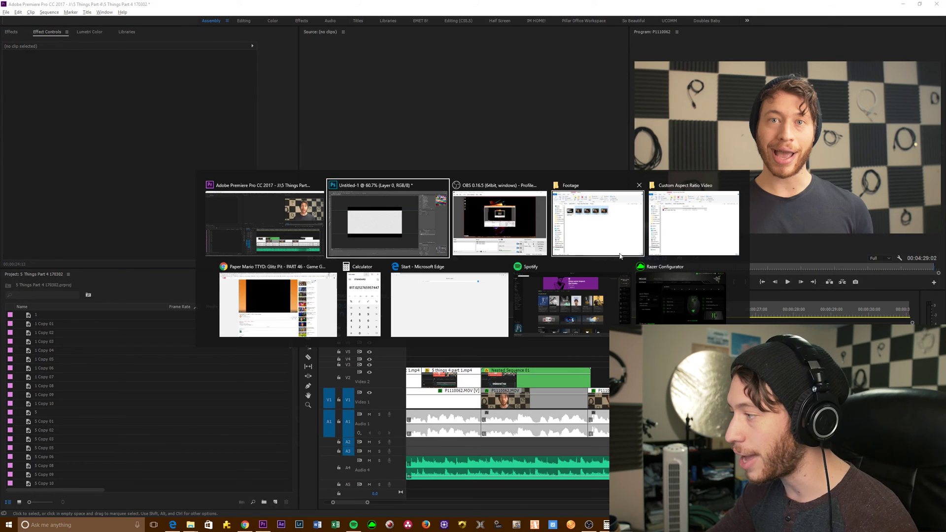
left_click(690, 224)
left_click(409, 287)
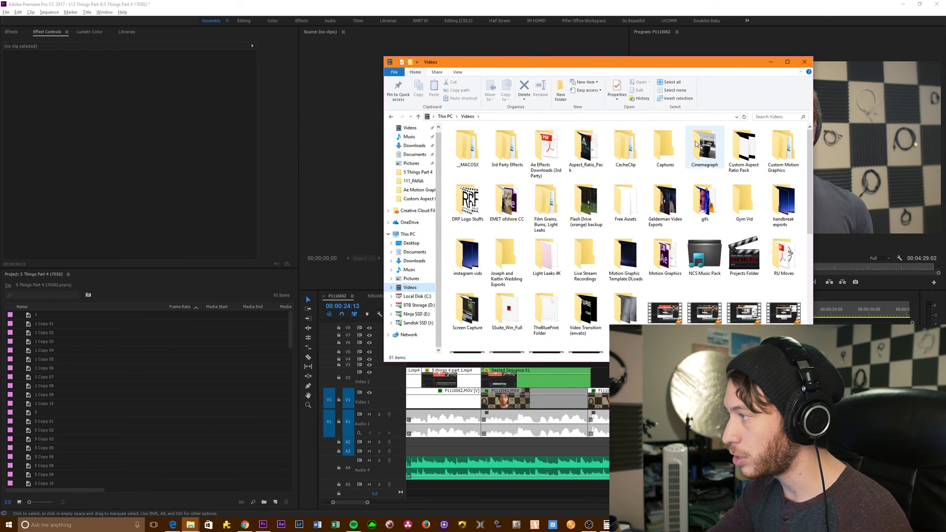
double_click(747, 158)
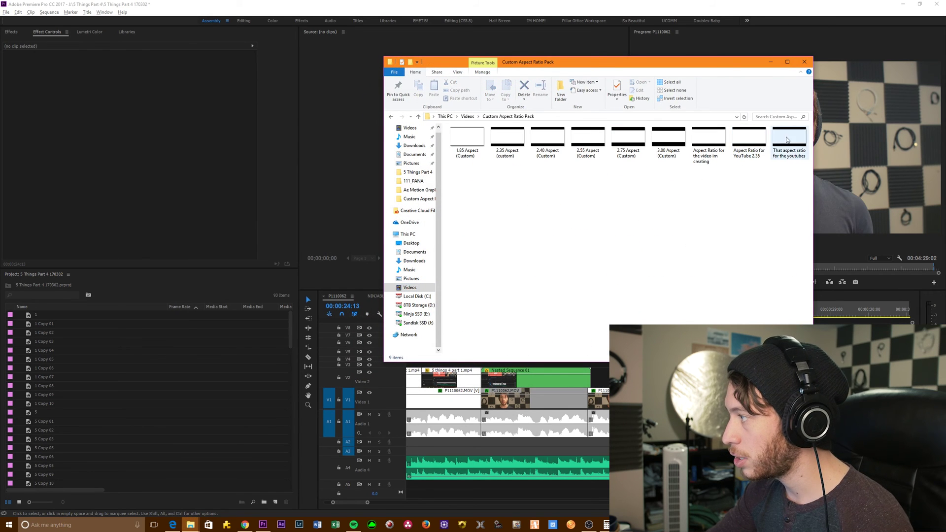
left_click_drag(788, 143, 144, 342)
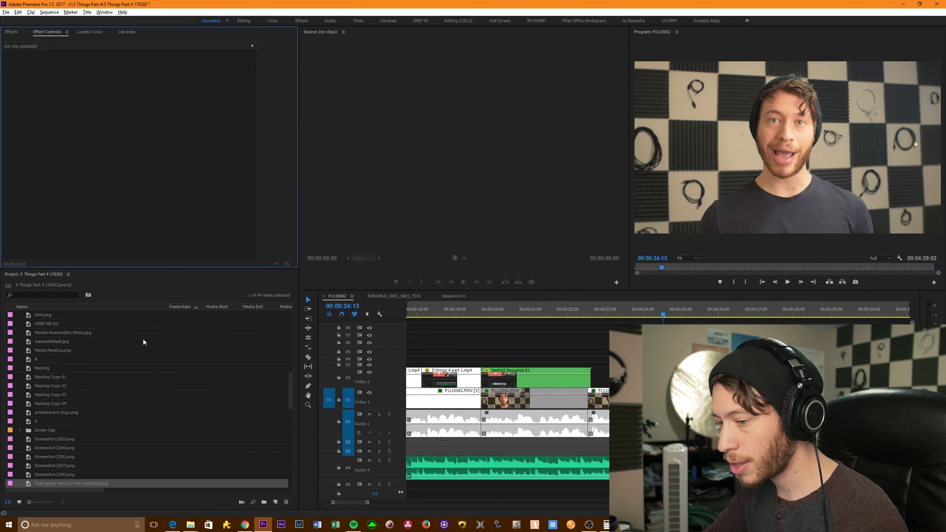
Place the letterbox PNG on V6, extend it across the sequence, and scrub to check the bars.
left_click_drag(44, 484, 610, 342)
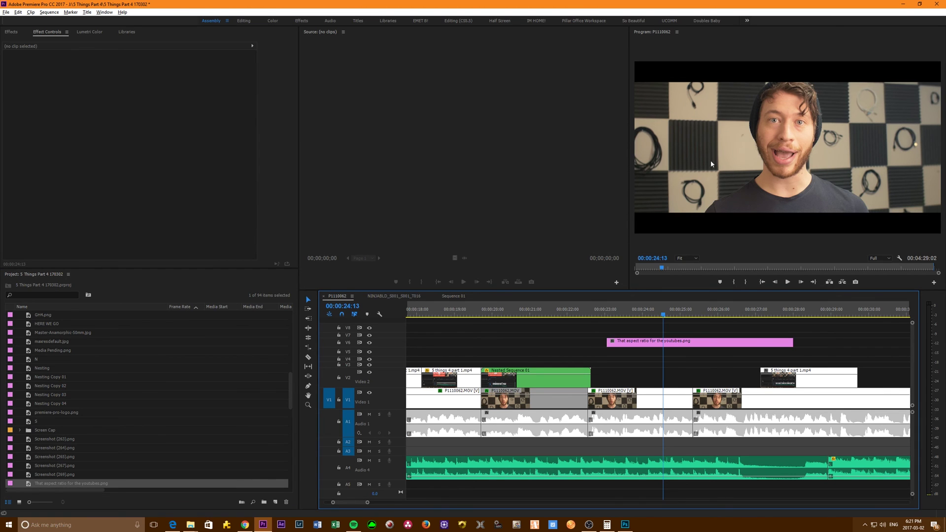
key("minus")
key("minus")
key("minus")
key("minus")
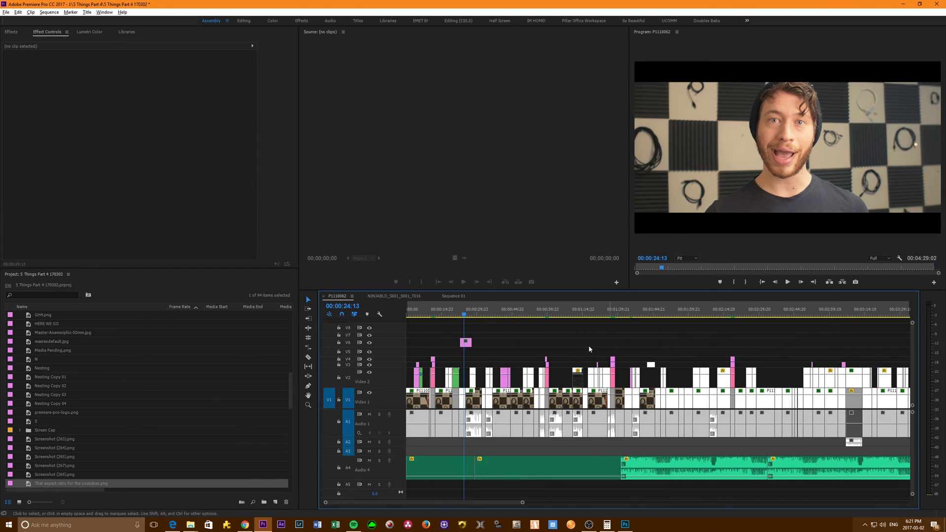
key("minus")
key("minus")
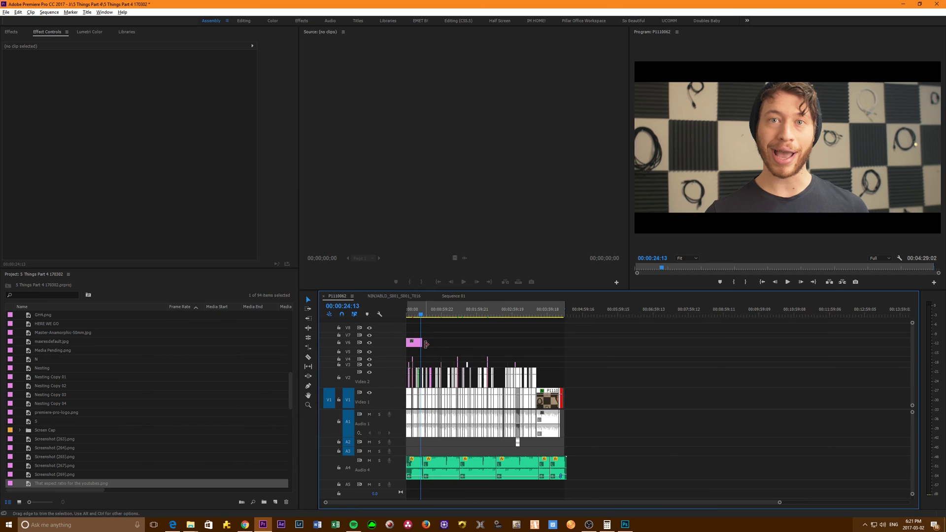
left_click_drag(423, 342, 713, 363)
key("equal")
key("equal")
key("equal")
key("equal")
key("equal")
key("equal")
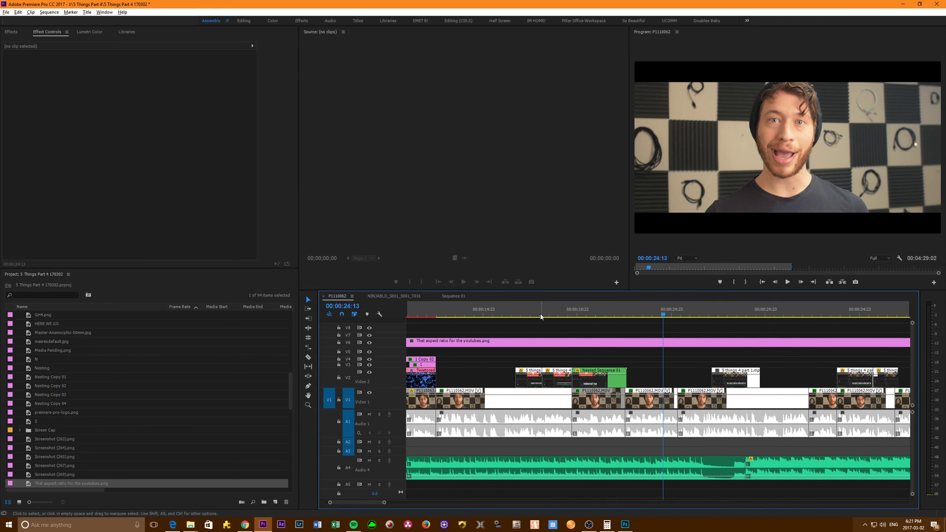
left_click(859, 311)
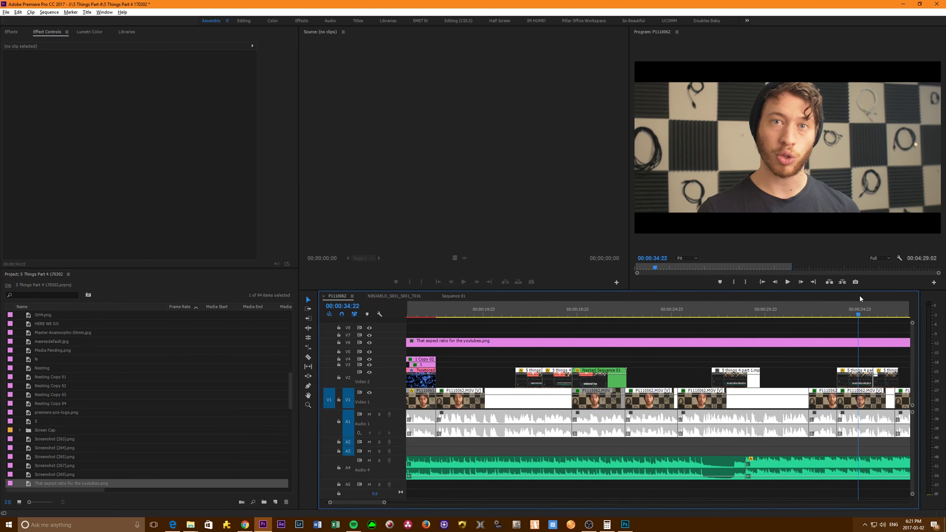
left_click_drag(860, 311, 470, 320)
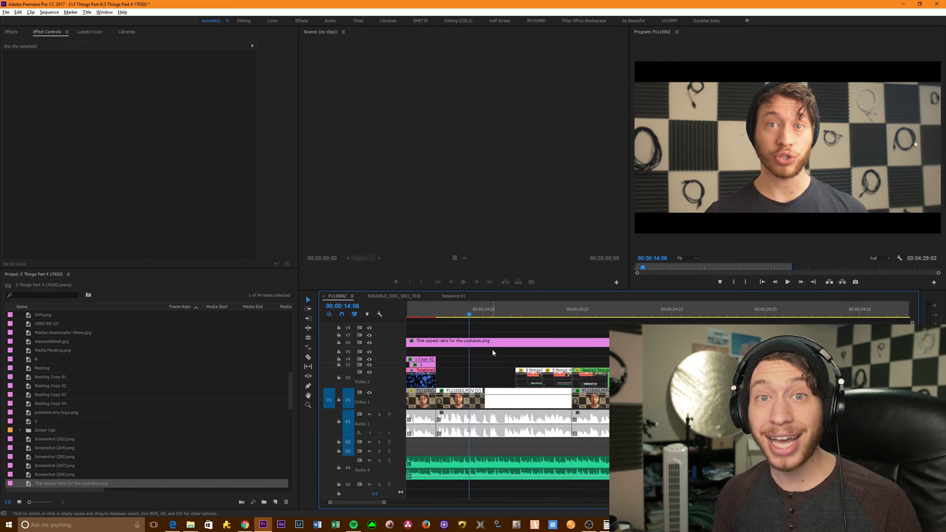